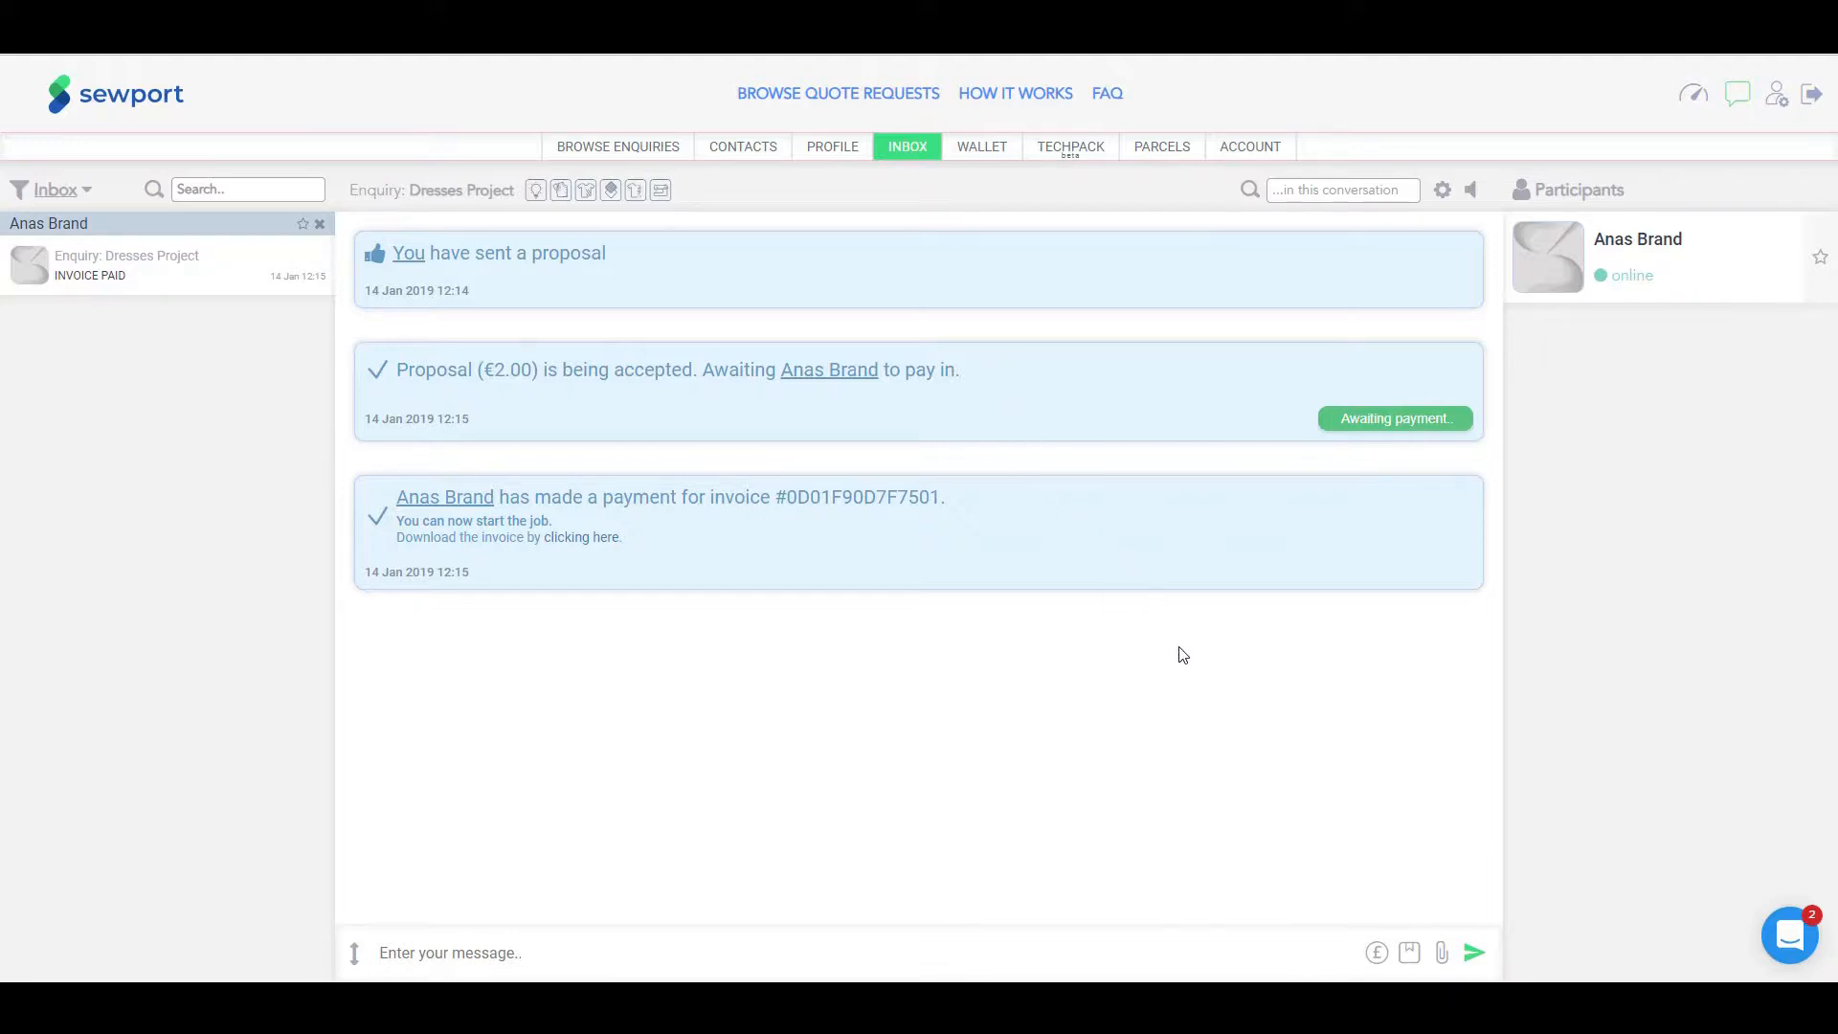
# Bring up the proposal / release funds choice via the £ icon beside the message box
pyautogui.click(1376, 955)
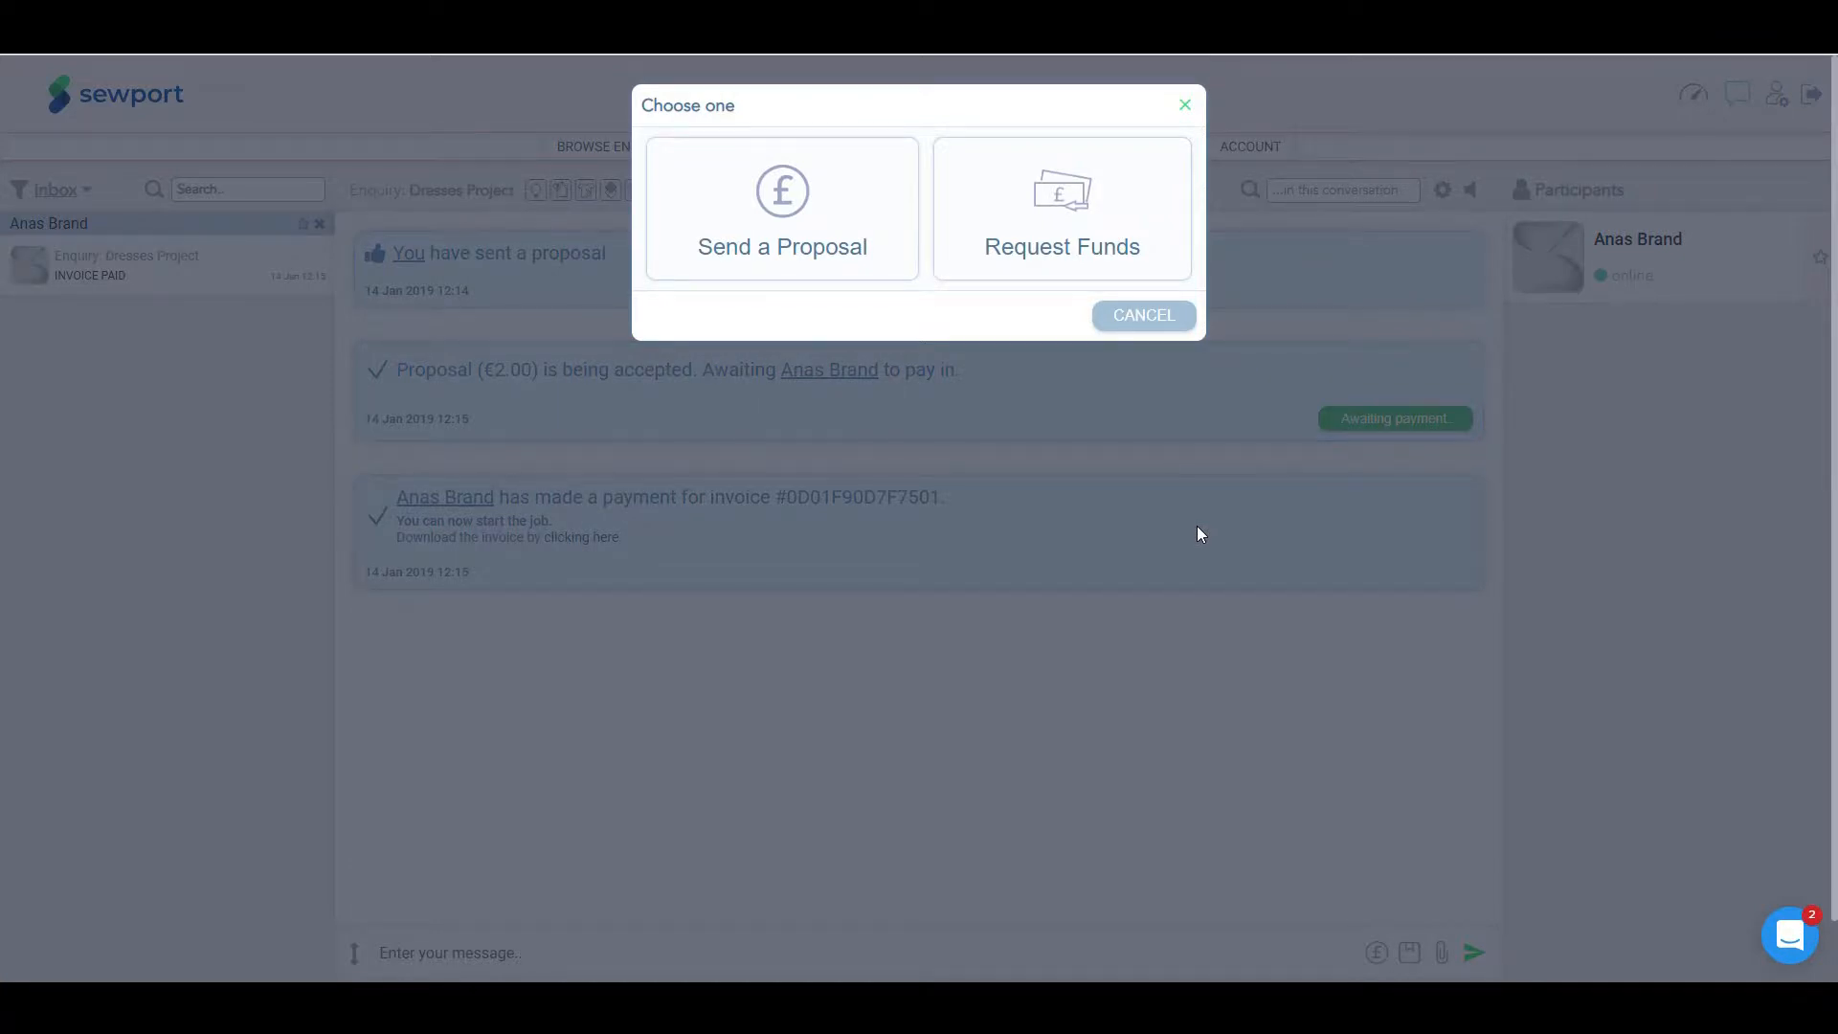
# Request funds against invoice 0D01F90D7F7501 and browse the device for a proof-of-completion file
pyautogui.click(1061, 246)
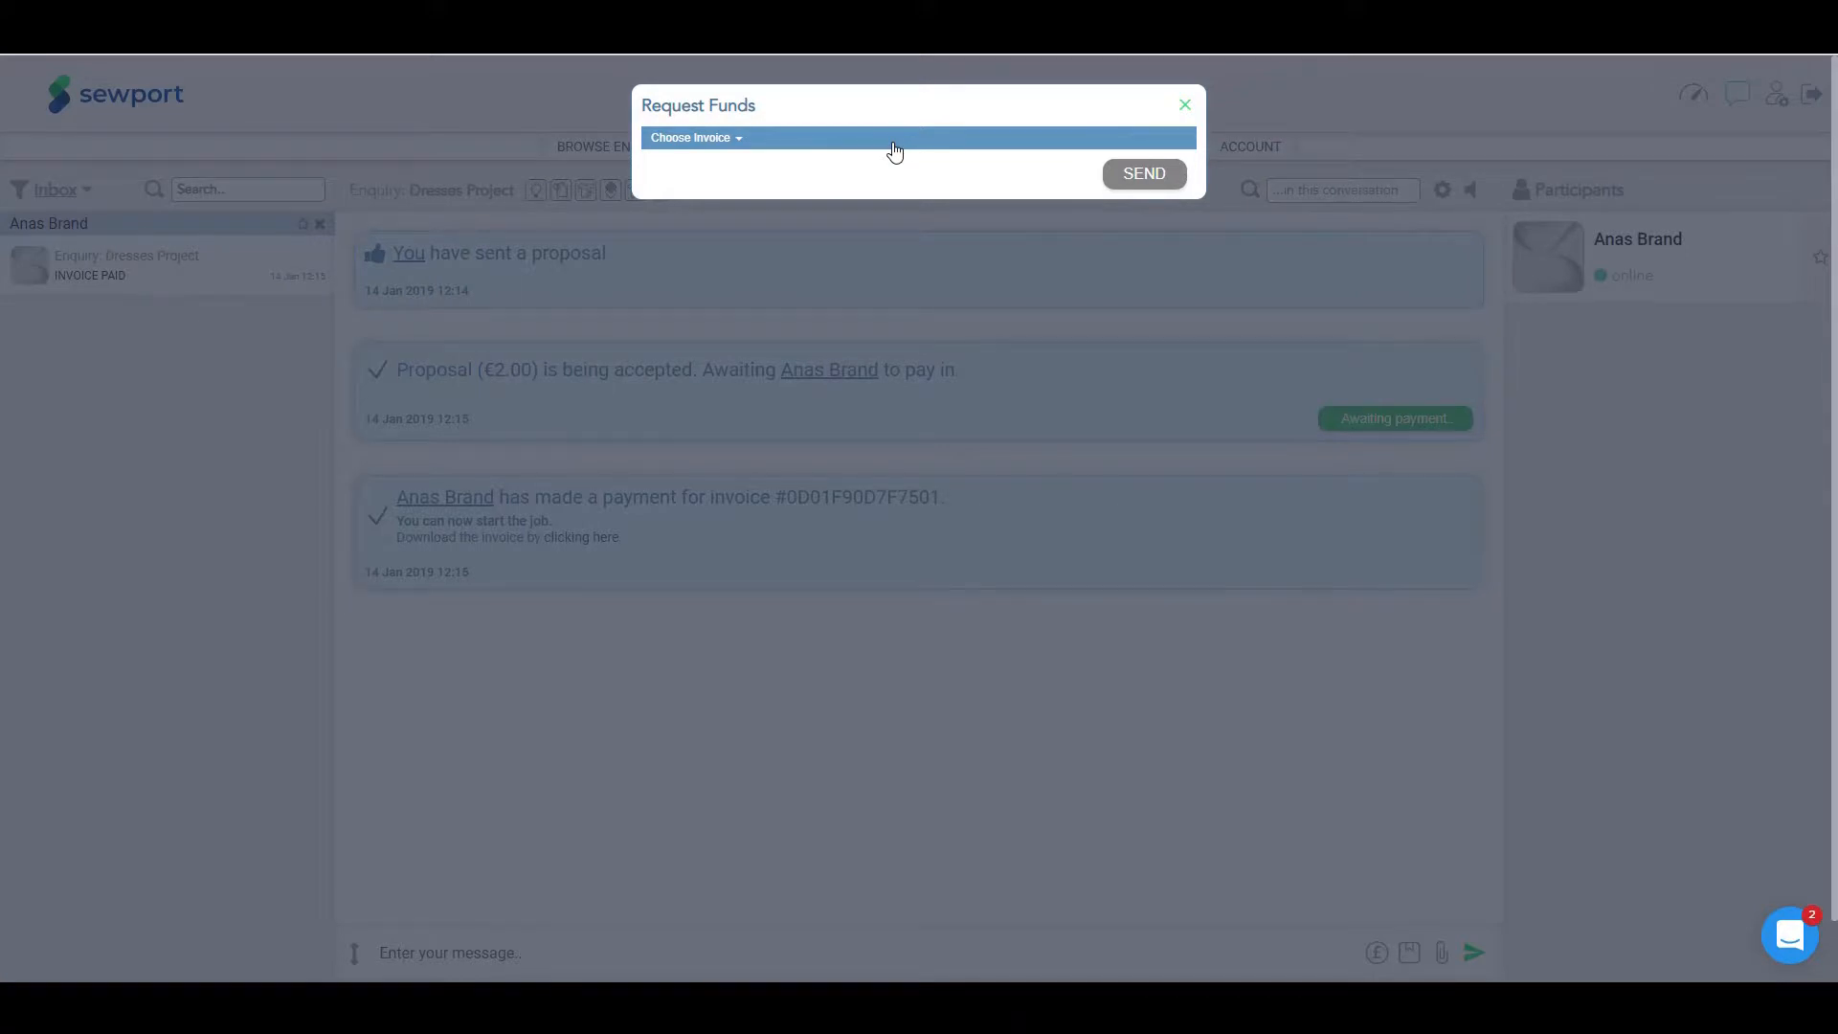
pyautogui.click(894, 141)
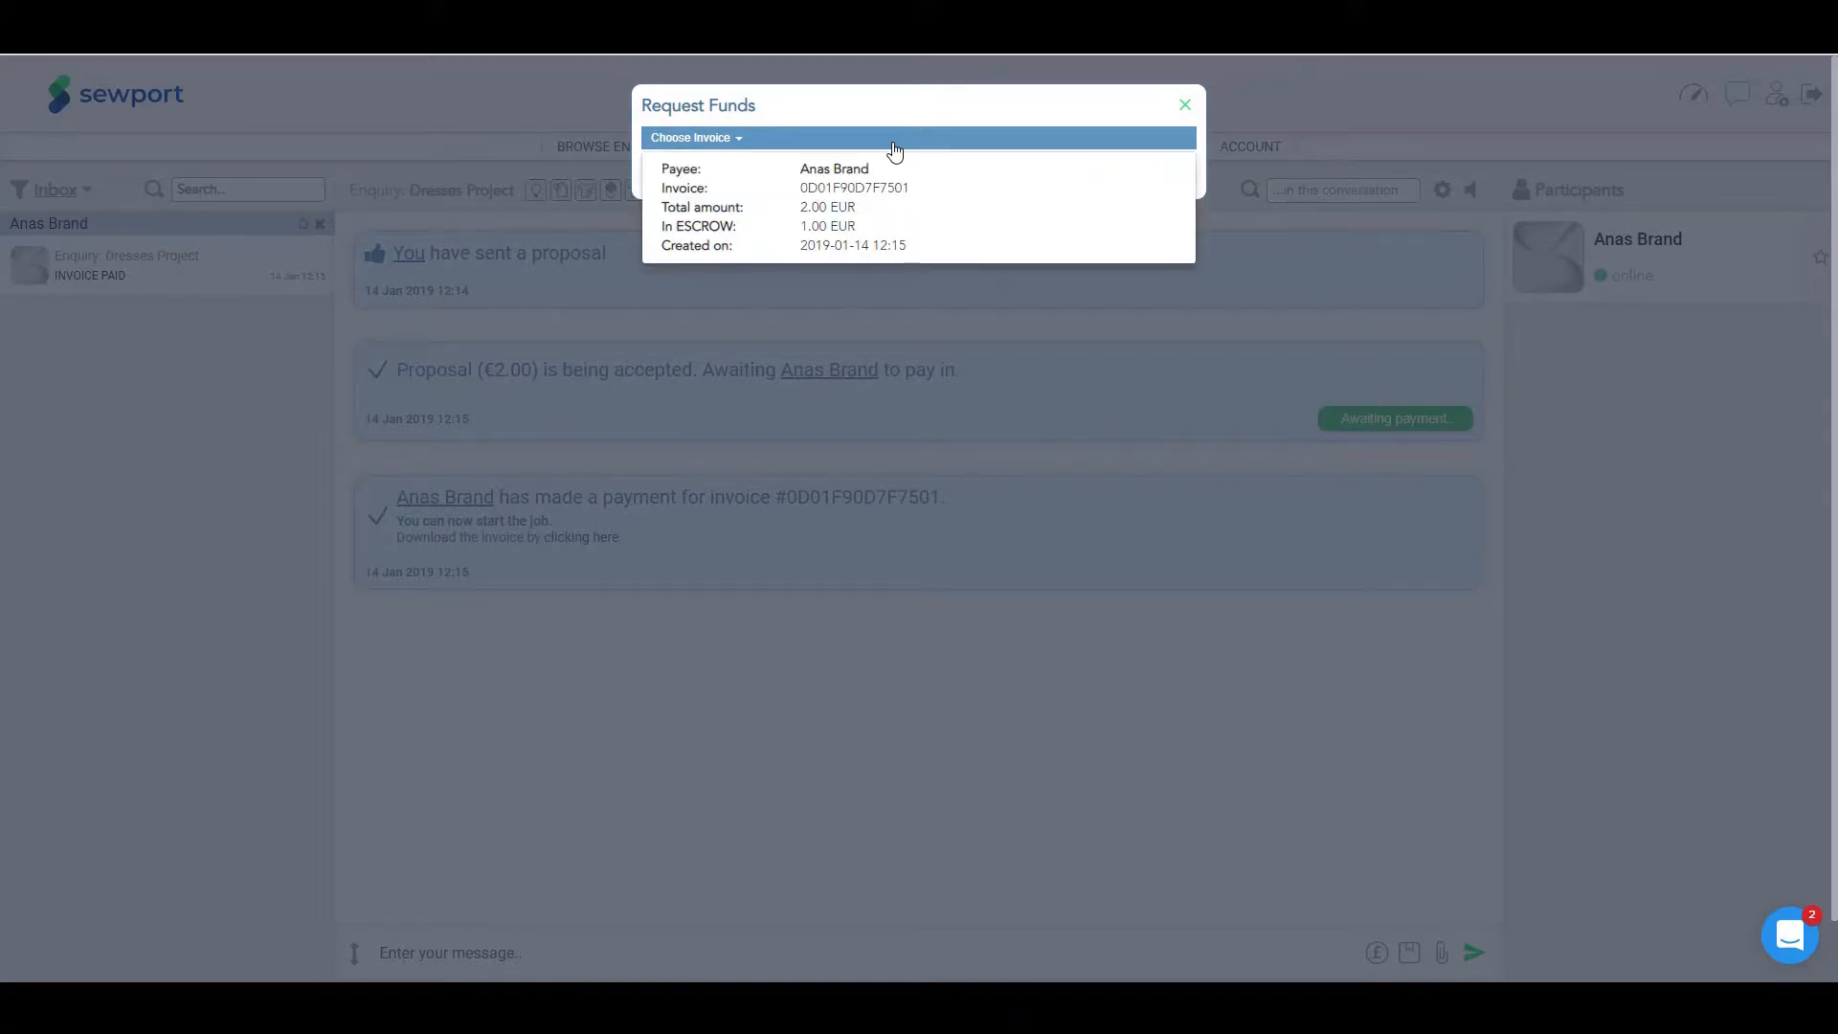
pyautogui.click(895, 212)
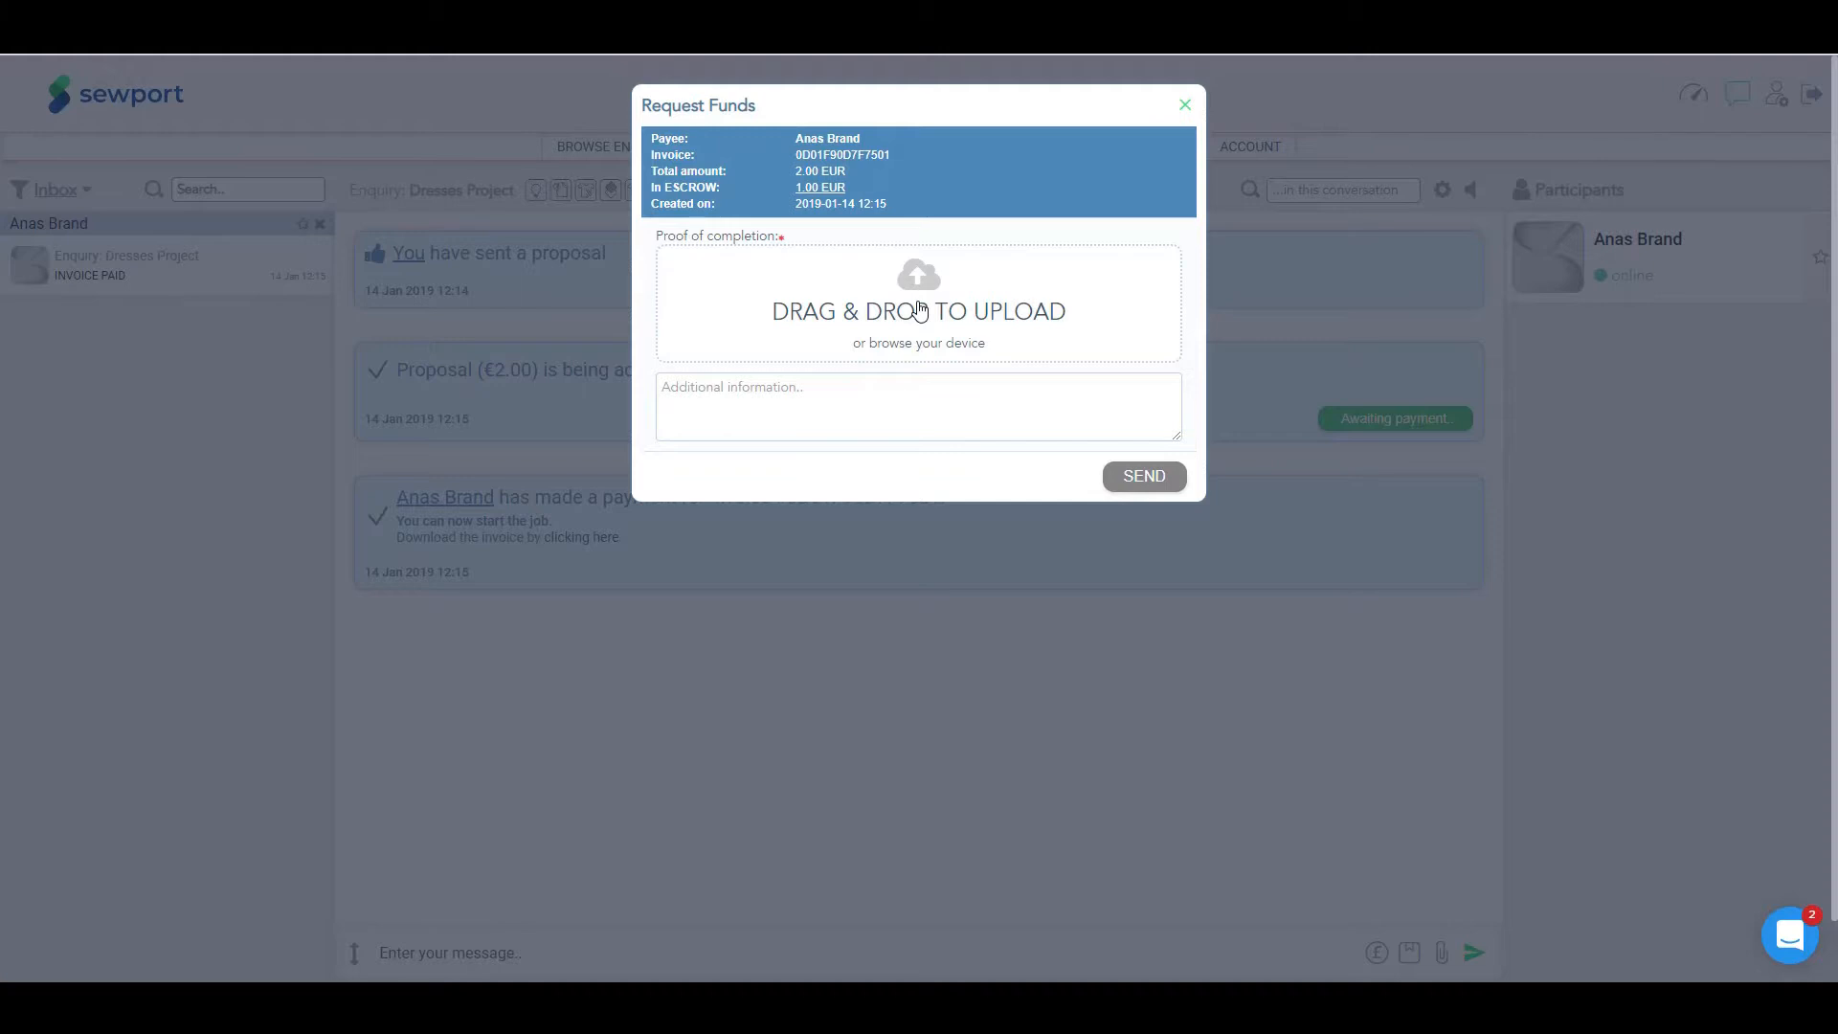
pyautogui.click(920, 311)
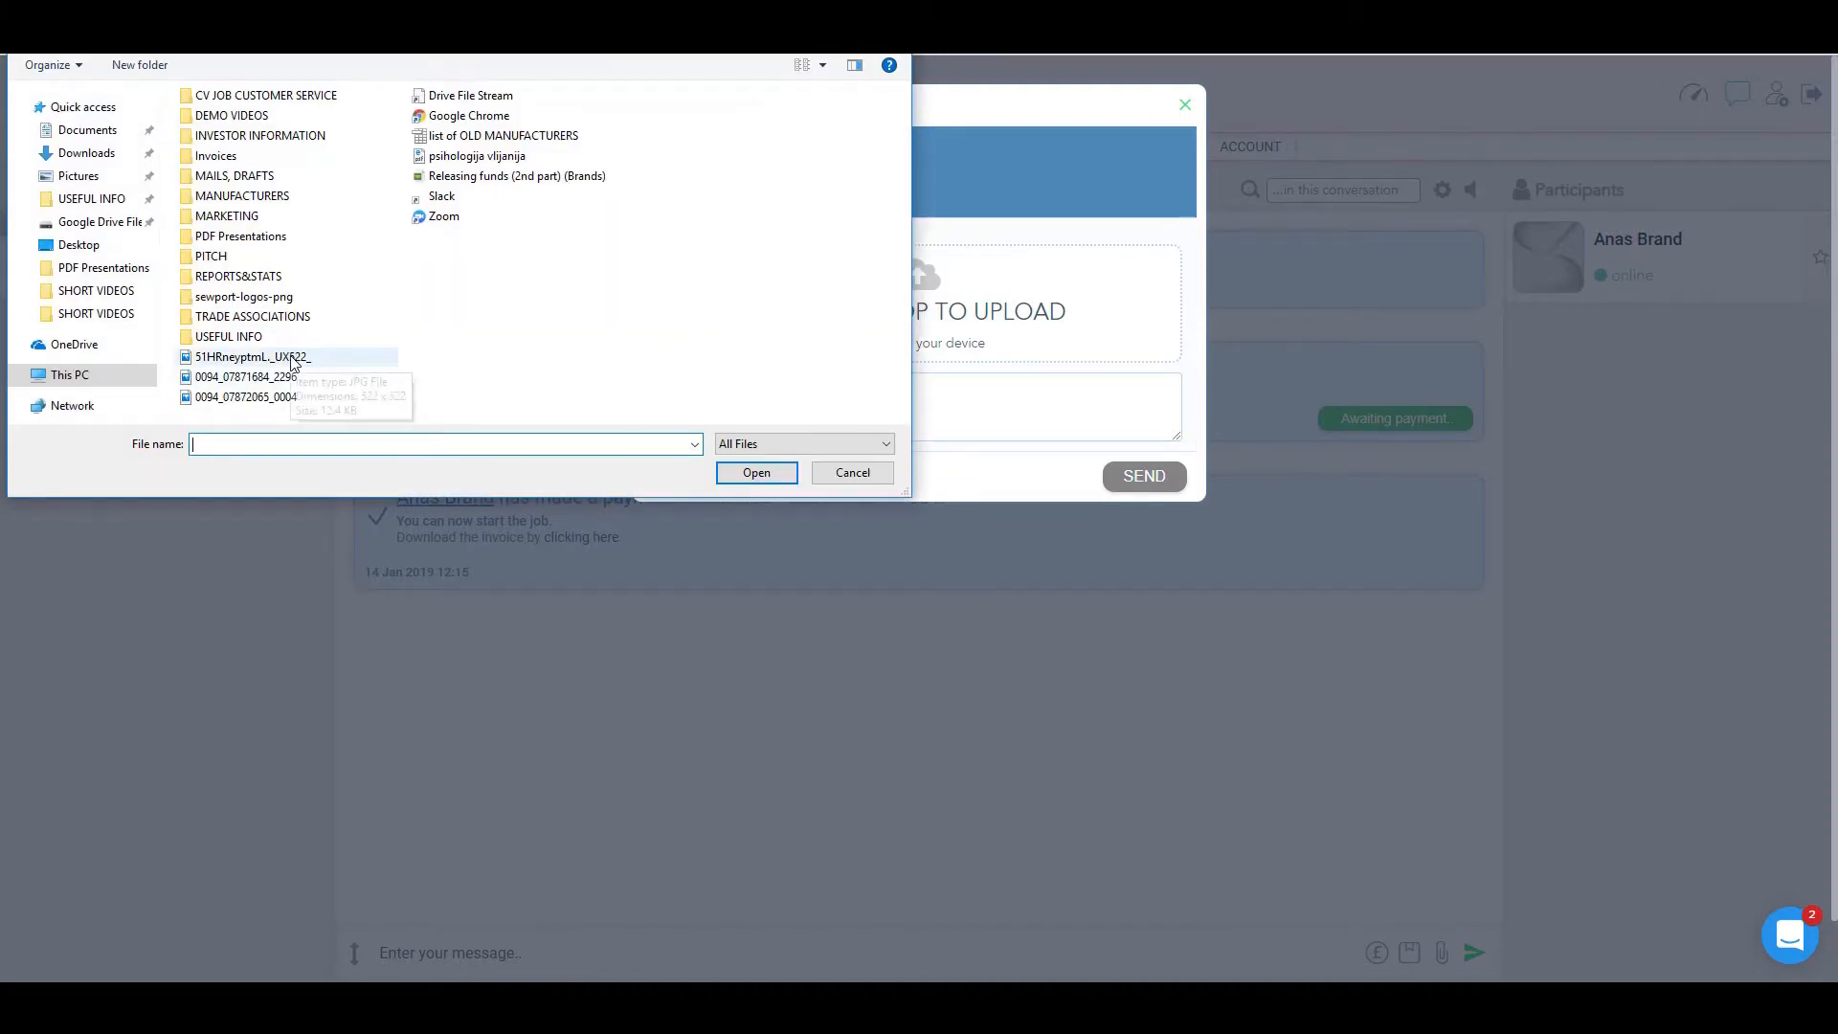
# Attach the 51HRneyptmL JPG (12.4 kB) as the proof of completion
pyautogui.doubleClick(295, 357)
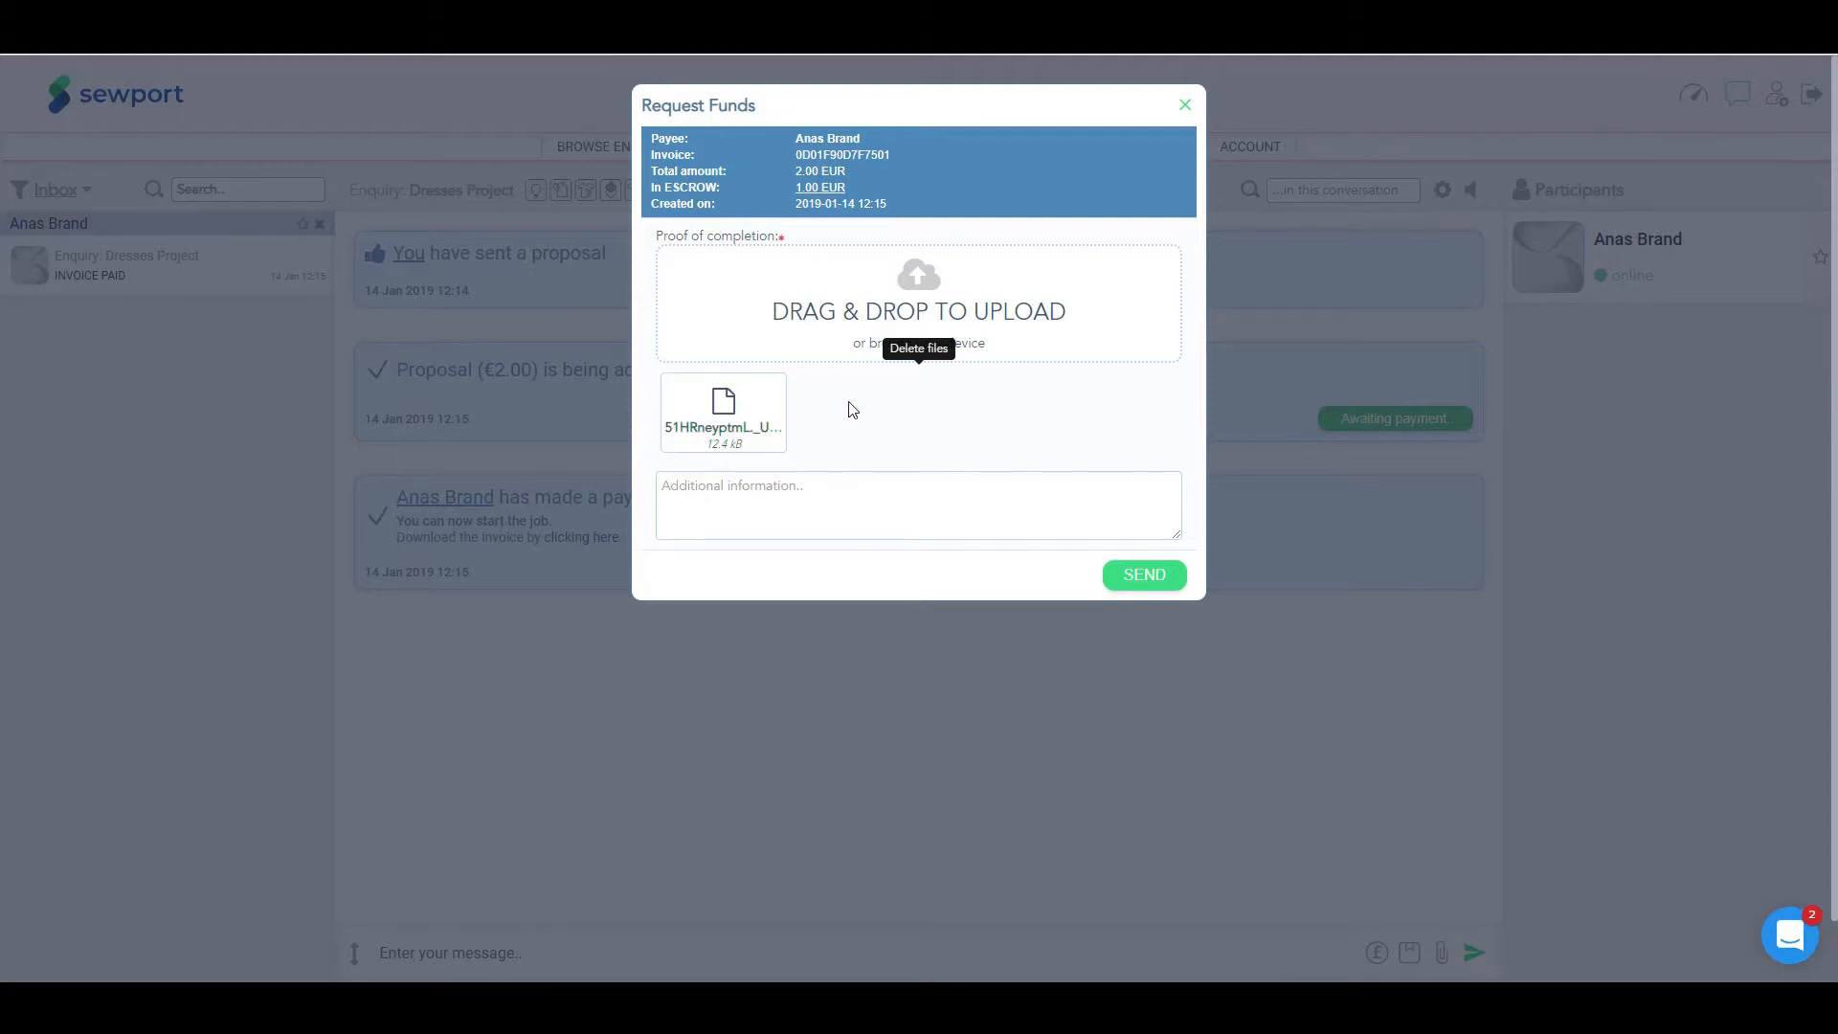
# Send the funds request for invoice #0D01F90D7F7501 with the proof image to the brand
pyautogui.click(1155, 586)
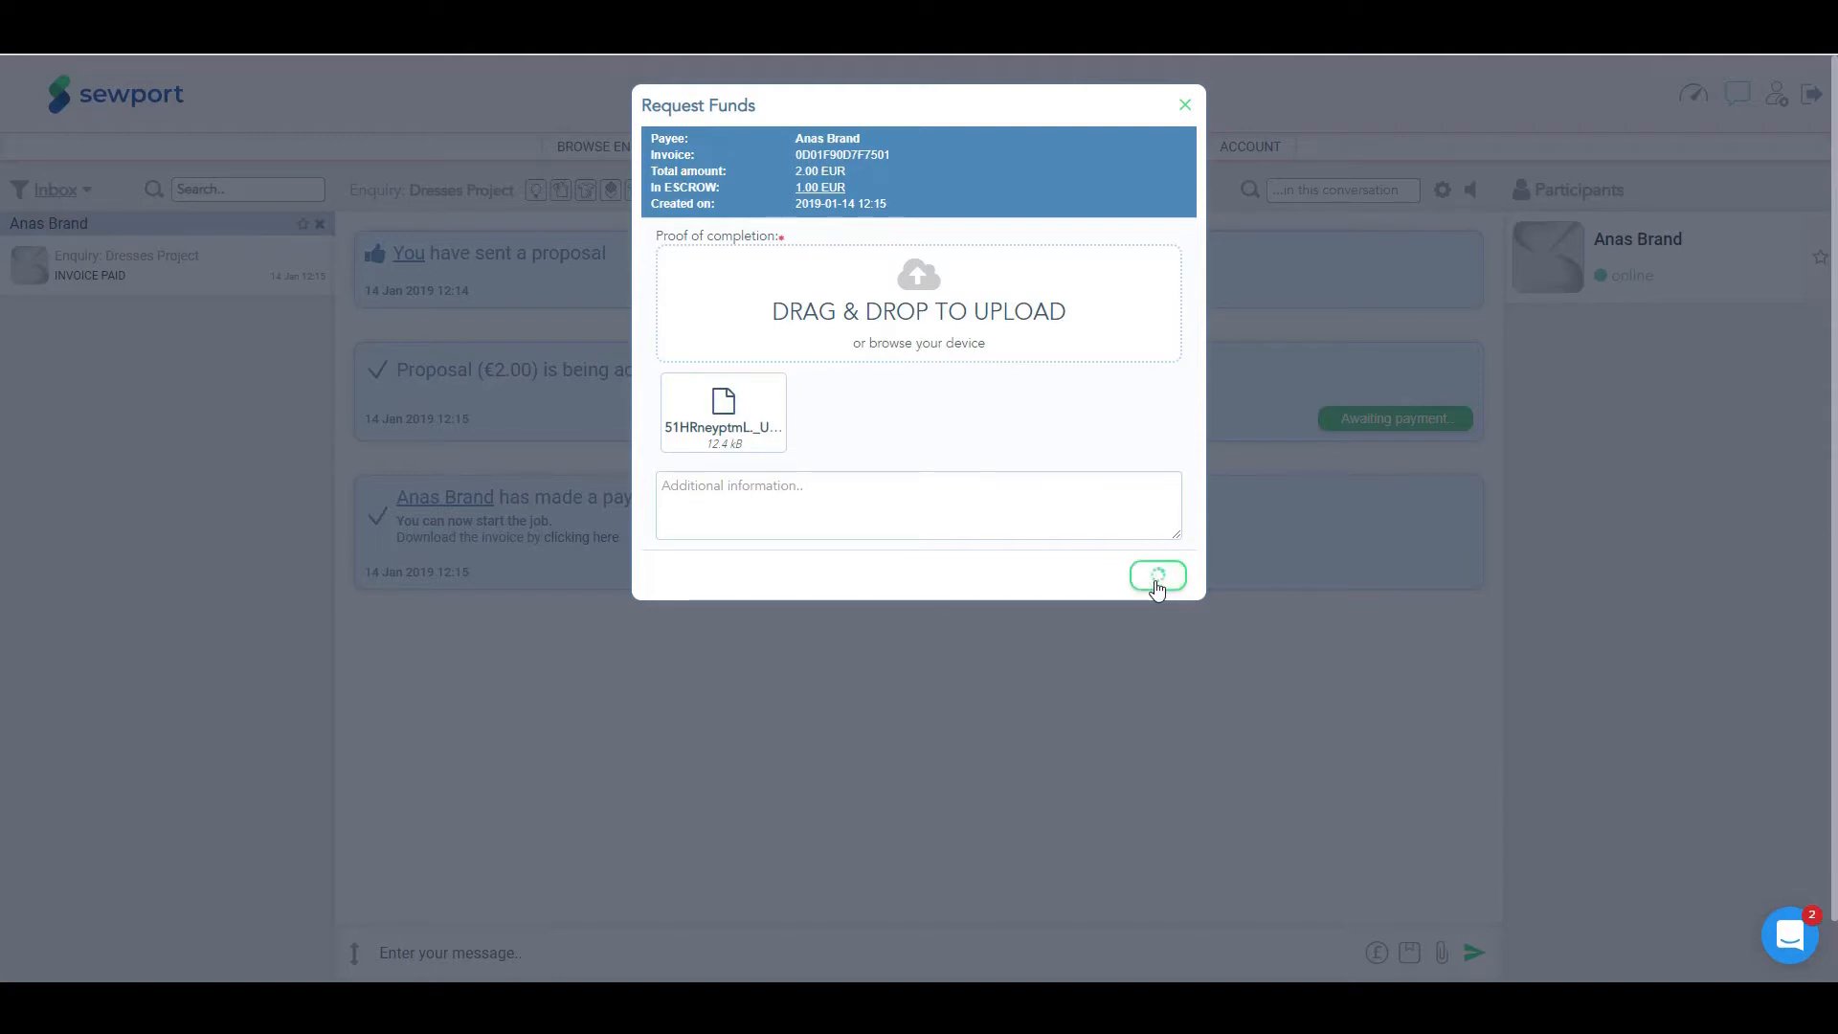